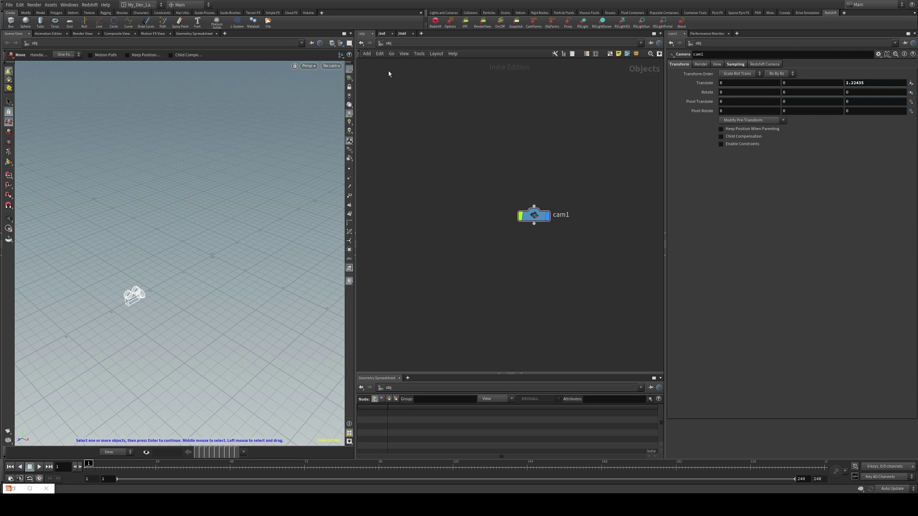
# Step: Inspect the Redshift_ROP1 render settings in the output network and orbit the viewport
pyautogui.click(389, 35)
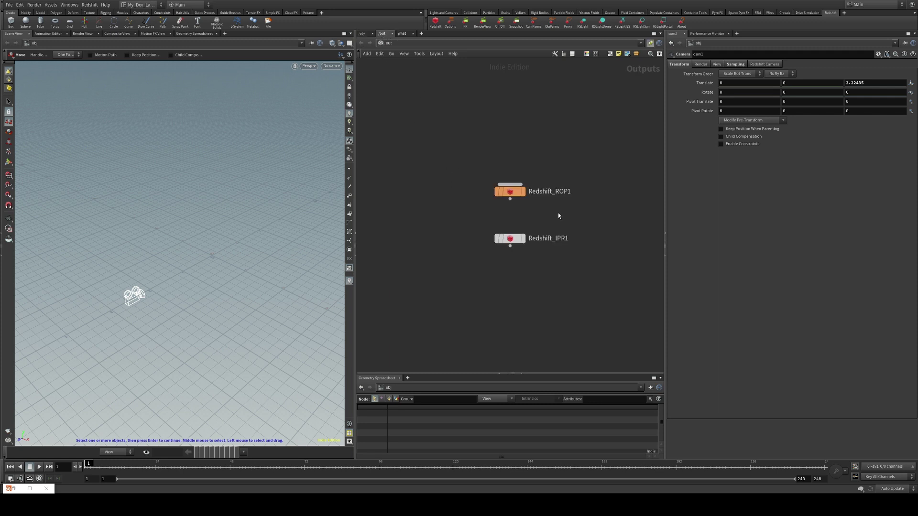
pyautogui.click(515, 193)
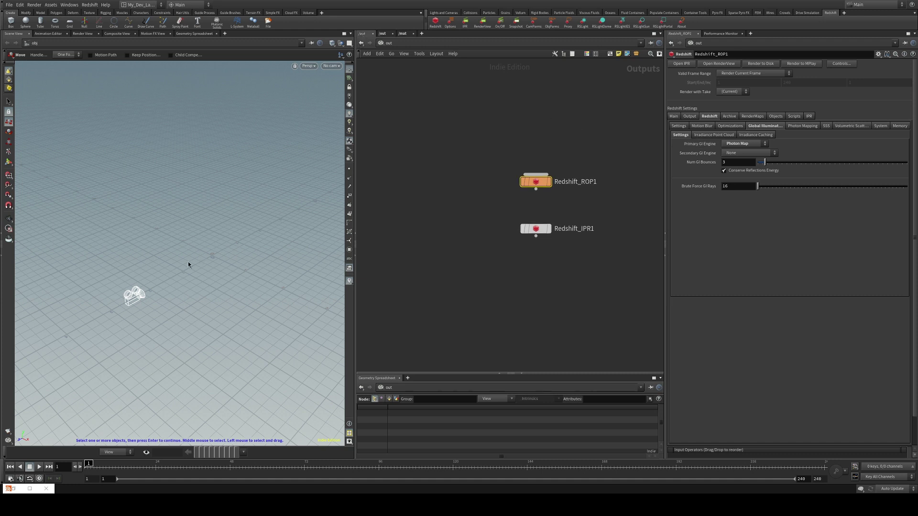
pyautogui.press('Escape')
pyautogui.moveTo(168, 256); pyautogui.dragTo(216, 291)
pyautogui.press('t')
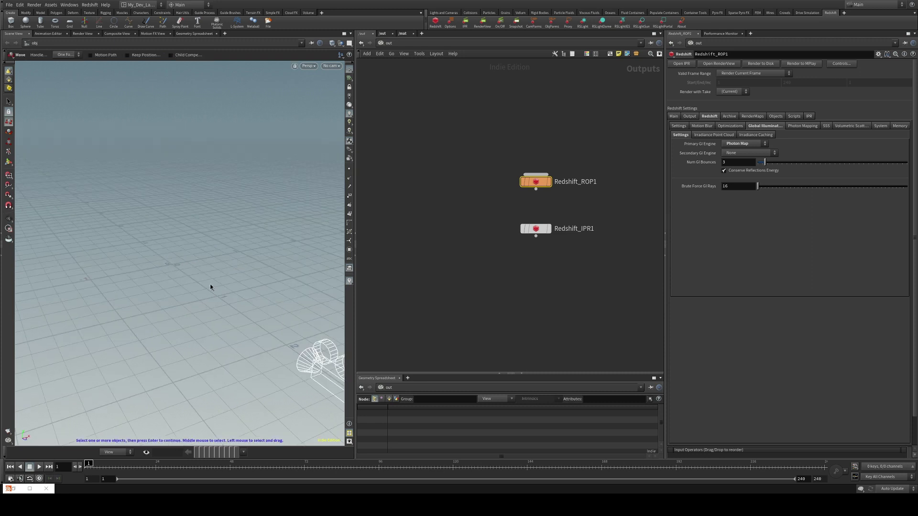
# Step: Create a Redshift light, rslight1, at the scene origin
pyautogui.press('`')
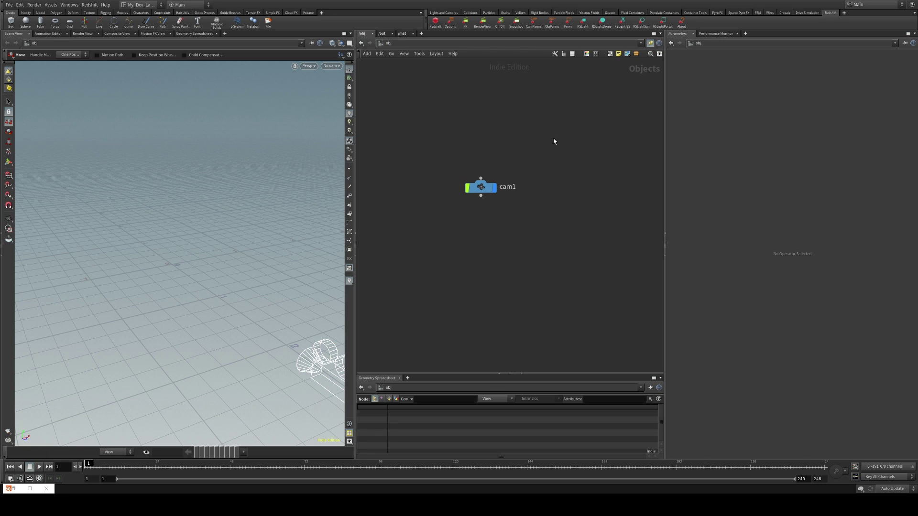
pyautogui.click(580, 27)
pyautogui.press('Return')
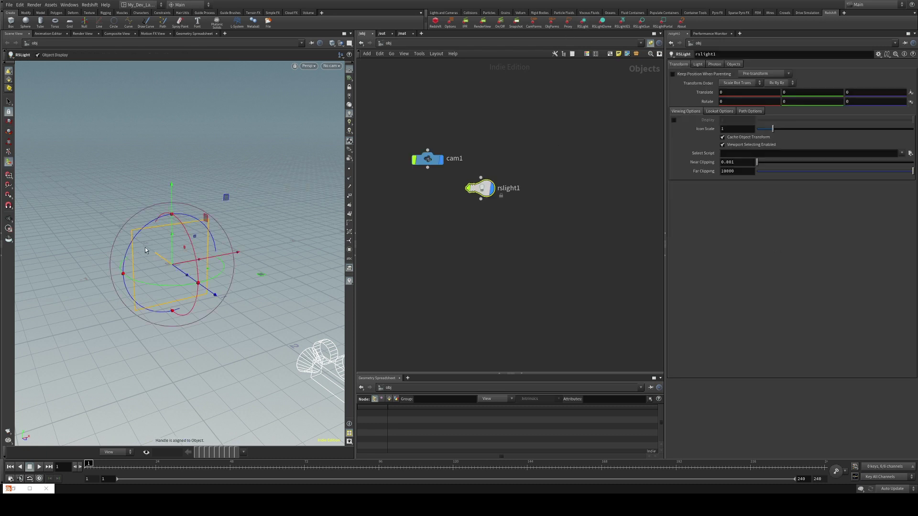
# Step: Look through cam1 in the viewport and line up cam1 above rslight1 in the network
pyautogui.click(331, 65)
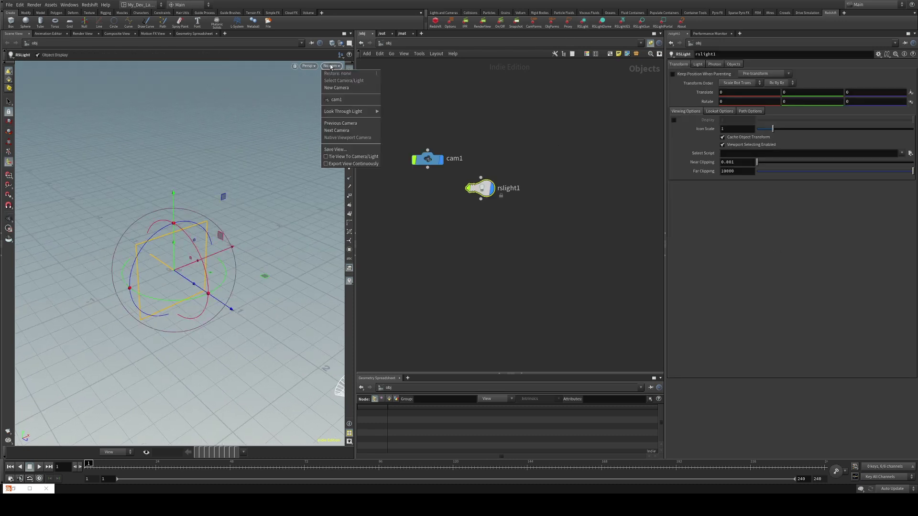
pyautogui.click(346, 98)
pyautogui.moveTo(181, 248); pyautogui.dragTo(211, 235)
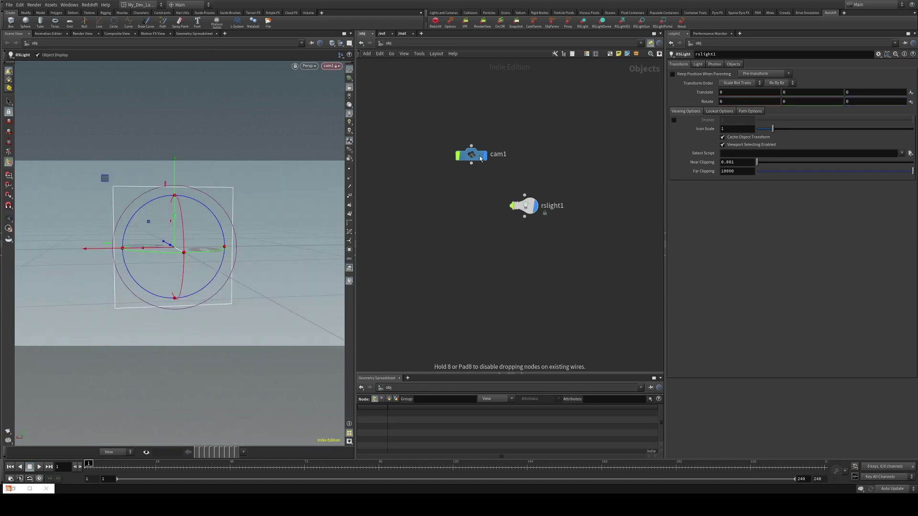
pyautogui.moveTo(475, 155); pyautogui.dragTo(528, 156)
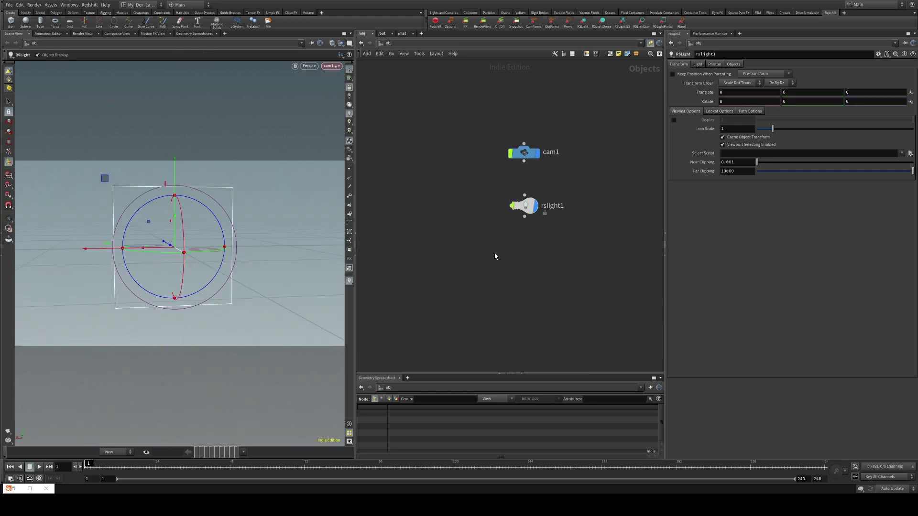
pyautogui.moveTo(527, 209)
# Step: Check the white square render and show rslight1's Light tab: area light, rectangle, intensity 100
pyautogui.click(13, 490)
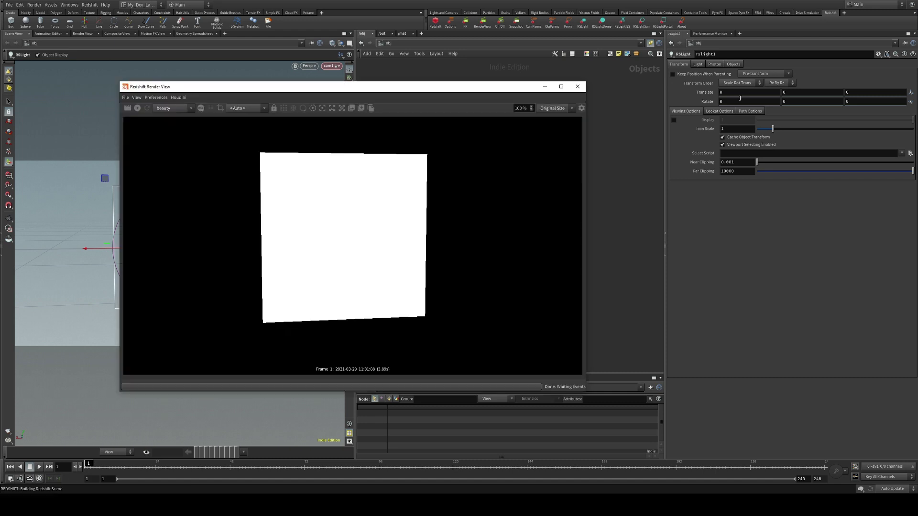
pyautogui.click(698, 65)
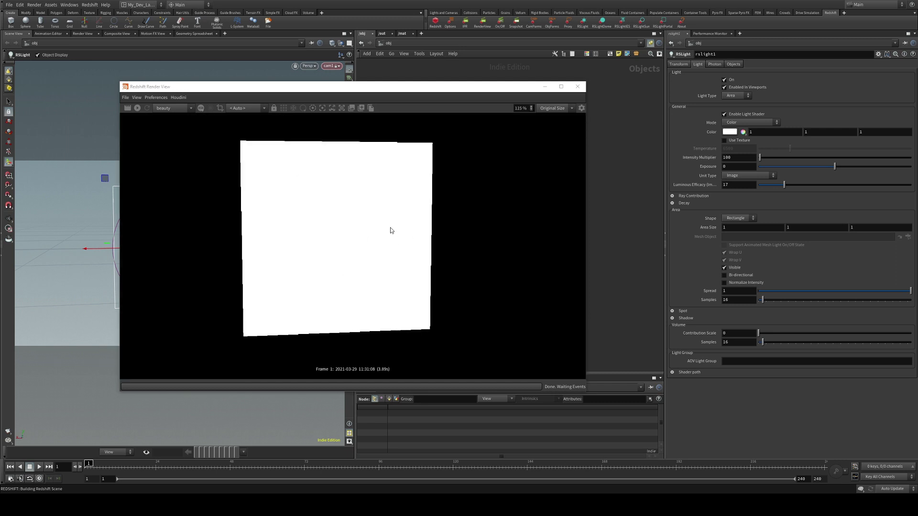
pyautogui.click(544, 87)
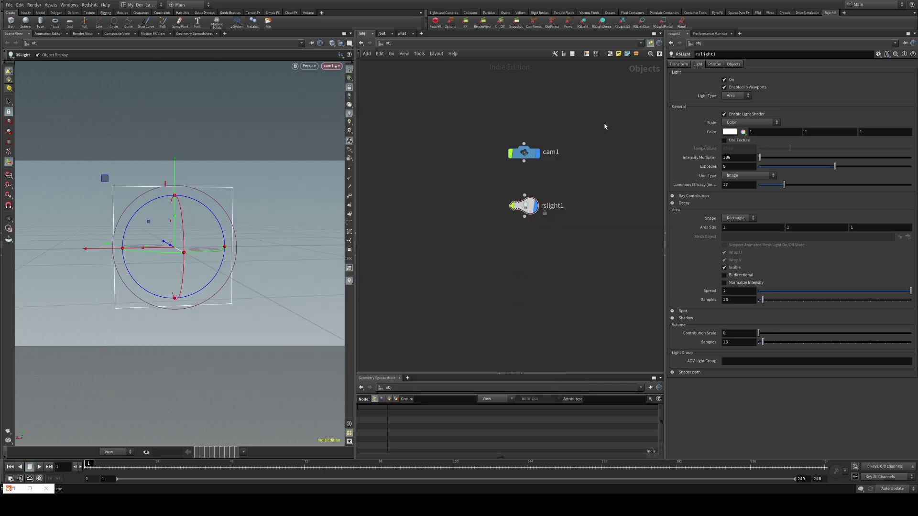
# Step: Enable Use Texture on rslight1 and choose the hypnosis$F2.jpg sequence from the gifSeq folder
pyautogui.click(725, 140)
pyautogui.click(716, 64)
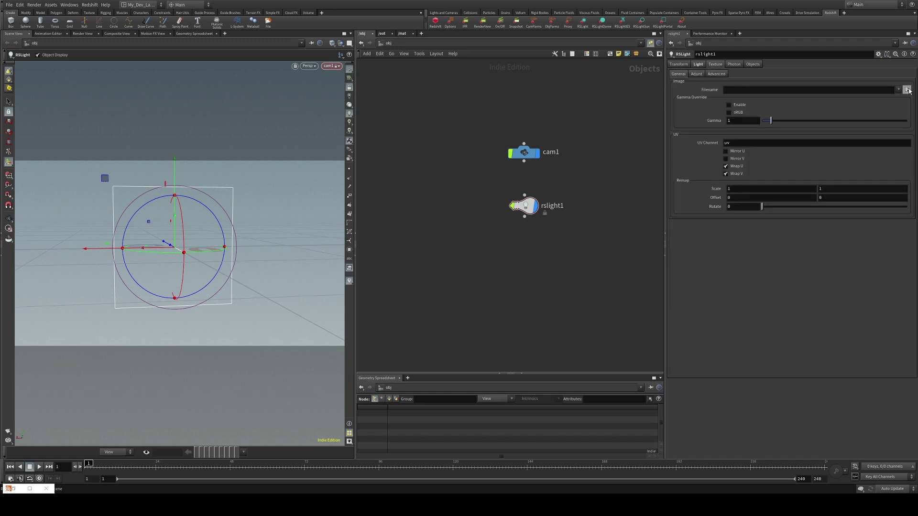
pyautogui.click(908, 90)
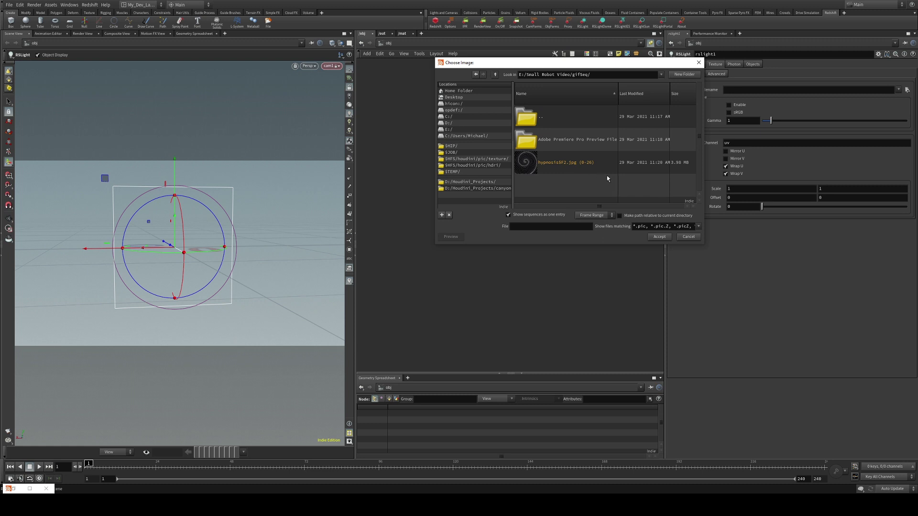
pyautogui.click(577, 163)
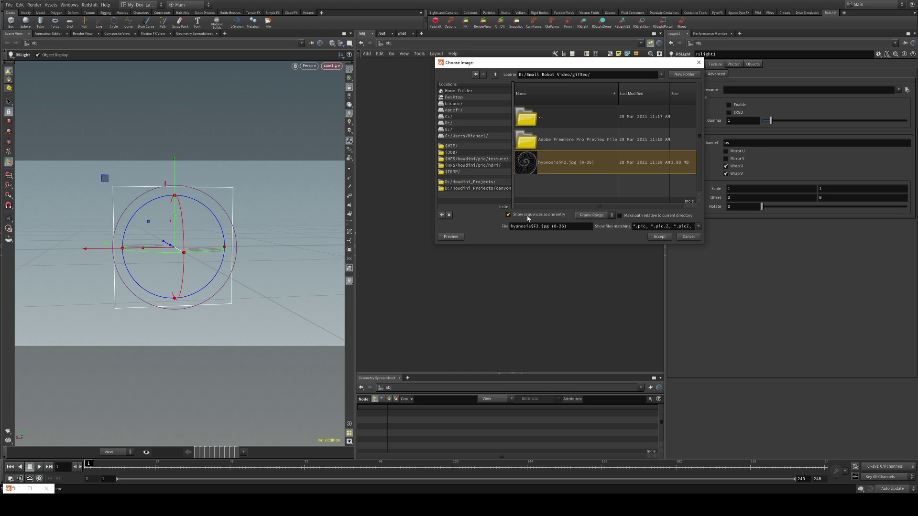
# Step: Accept the hypnosis$F2.jpg texture and re-render to show the spiral on the light
pyautogui.click(659, 237)
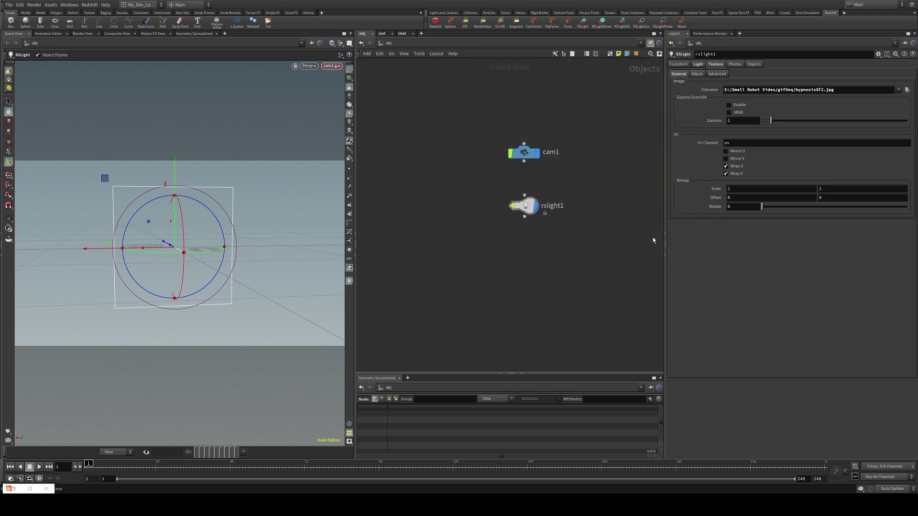
pyautogui.moveTo(795, 89); pyautogui.dragTo(832, 90)
pyautogui.click(830, 91)
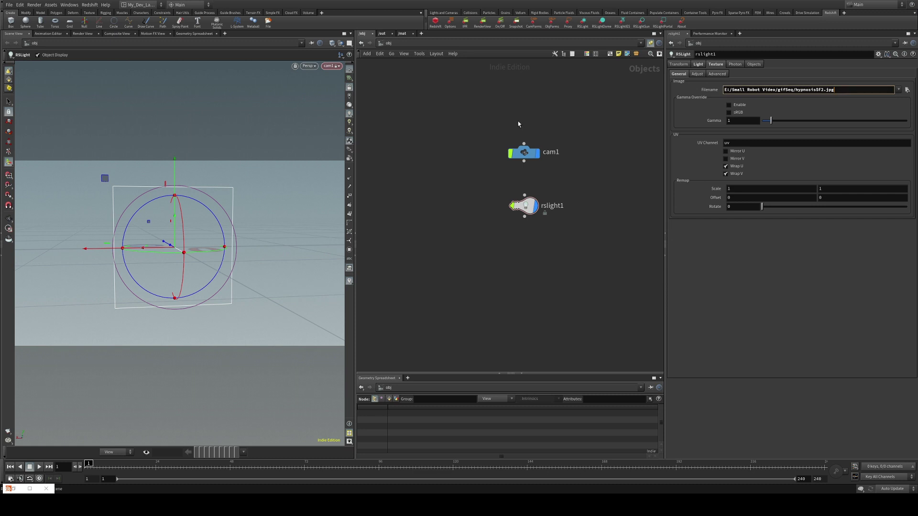
pyautogui.click(29, 489)
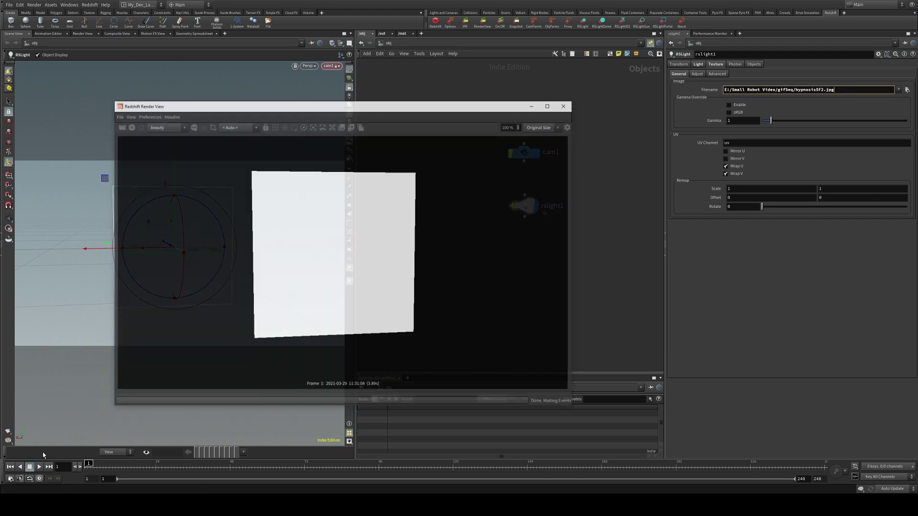
pyautogui.click(137, 108)
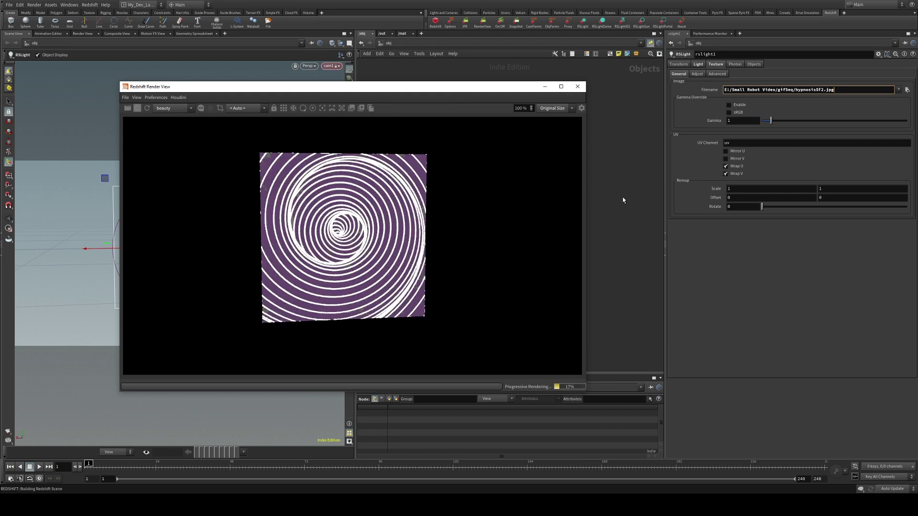
# Step: Enable texture gamma override with gamma 2.5, trying 2.2 first, and preview a later frame
pyautogui.click(736, 105)
pyautogui.click(742, 121)
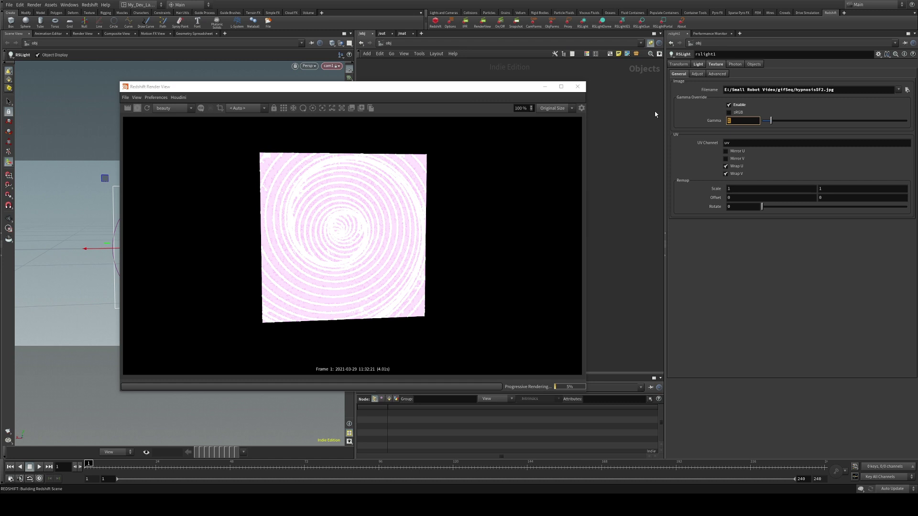
pyautogui.write('2.2')
pyautogui.press('Return')
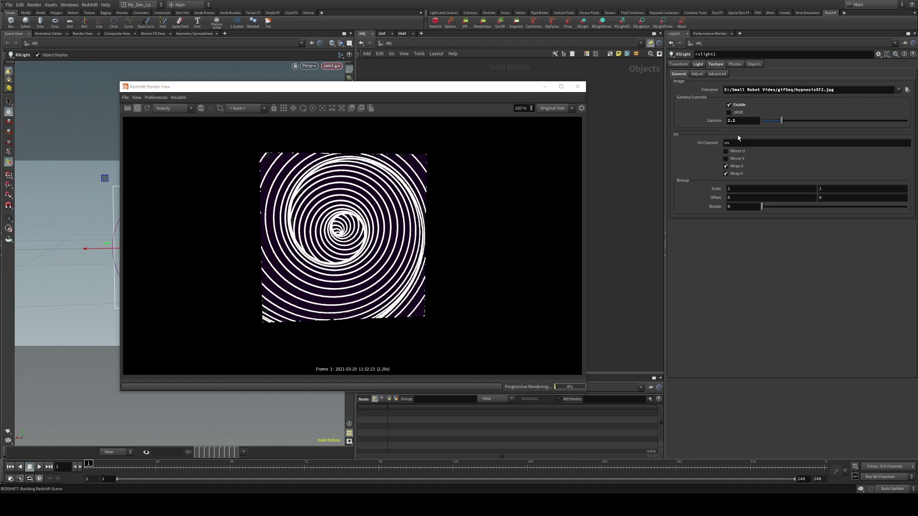
pyautogui.click(748, 121)
pyautogui.write('2.5')
pyautogui.press('Return')
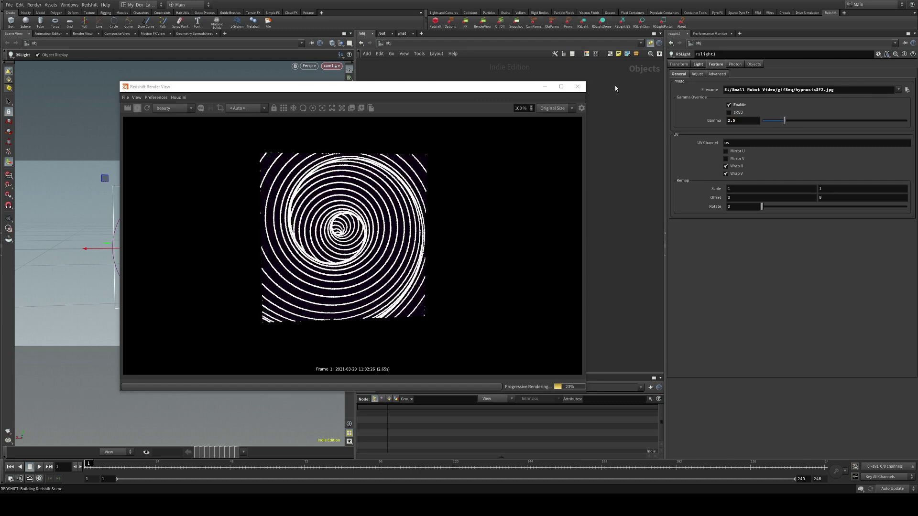
pyautogui.moveTo(91, 466); pyautogui.dragTo(162, 468)
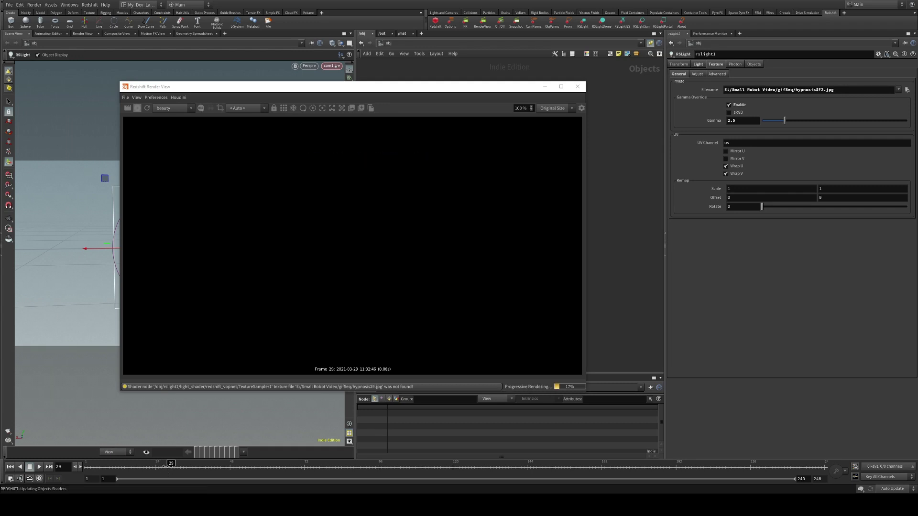
# Step: Scrub the timeline back to frame 8, where the spiral texture renders again
pyautogui.moveTo(162, 468); pyautogui.dragTo(105, 478)
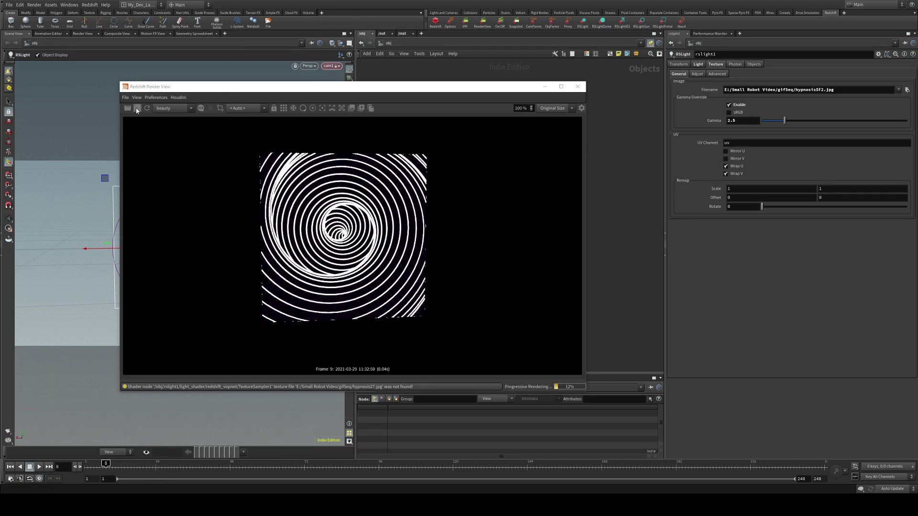
# Step: Replace the frame number in the texture filename with the `padzero(2,$F%27)` expression
pyautogui.click(806, 90)
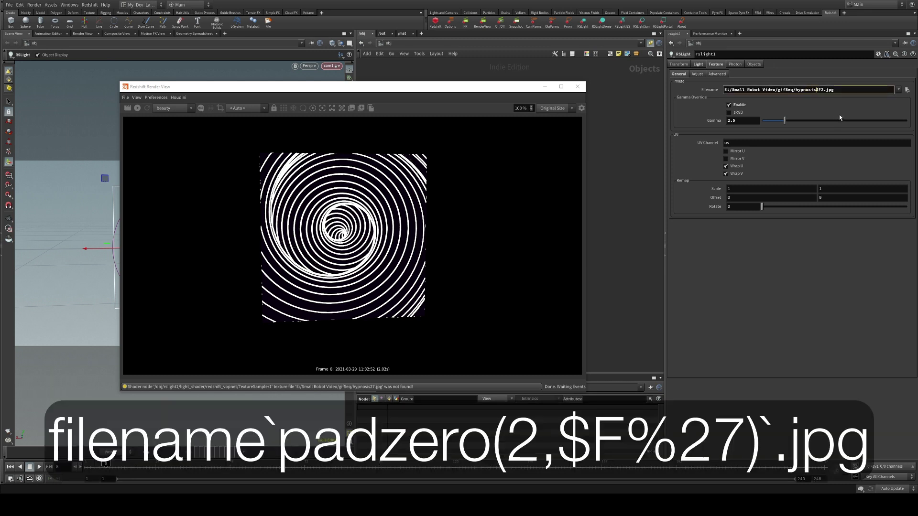
pyautogui.write('`padz')
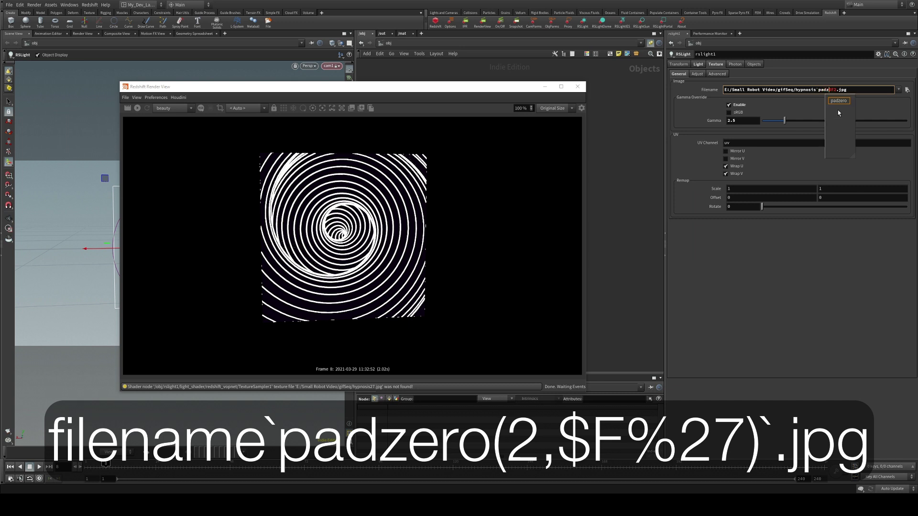
pyautogui.write('ero')
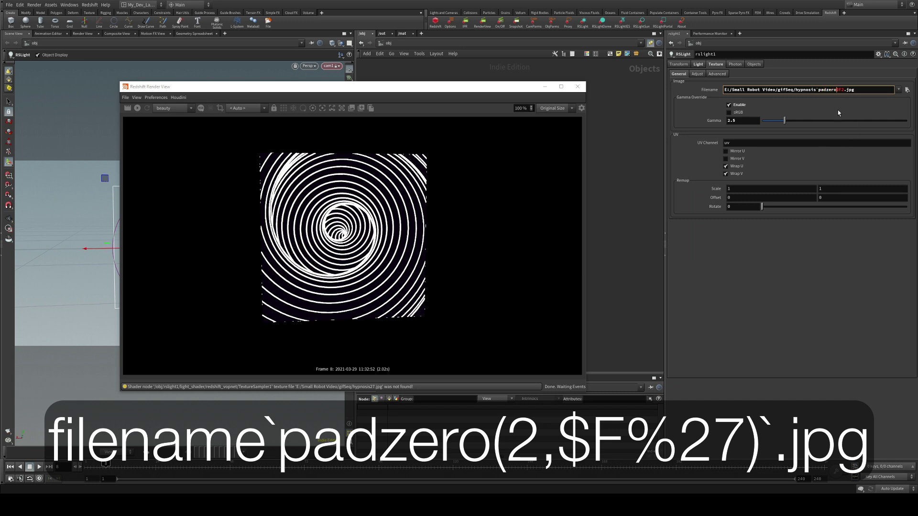
pyautogui.write('(')
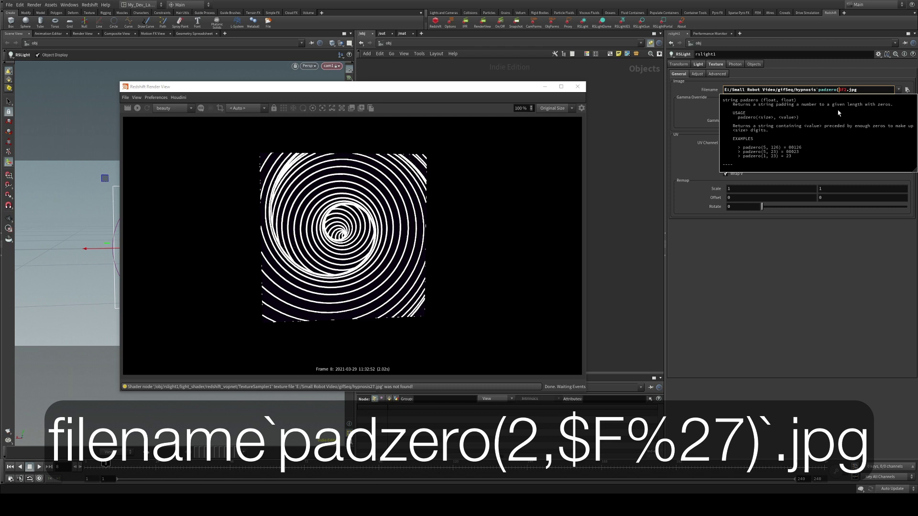
pyautogui.write('2,')
pyautogui.press('Right')
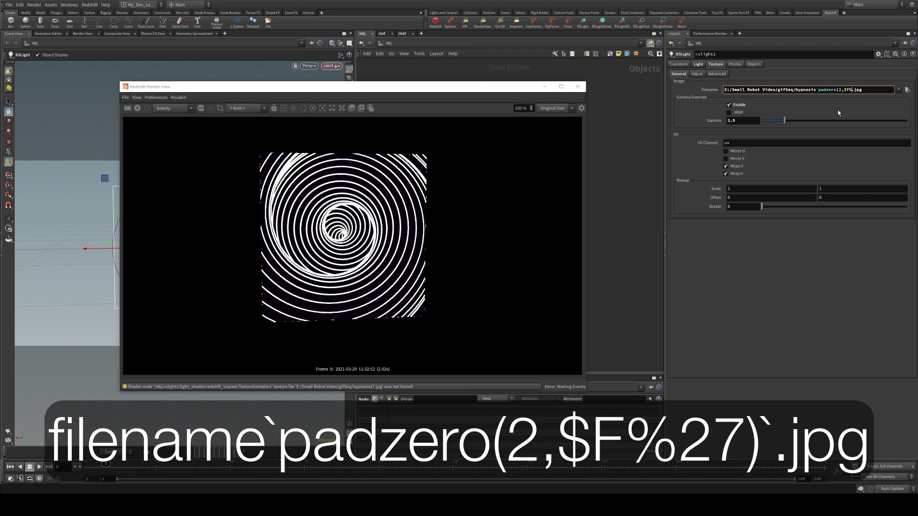
pyautogui.write('27)')
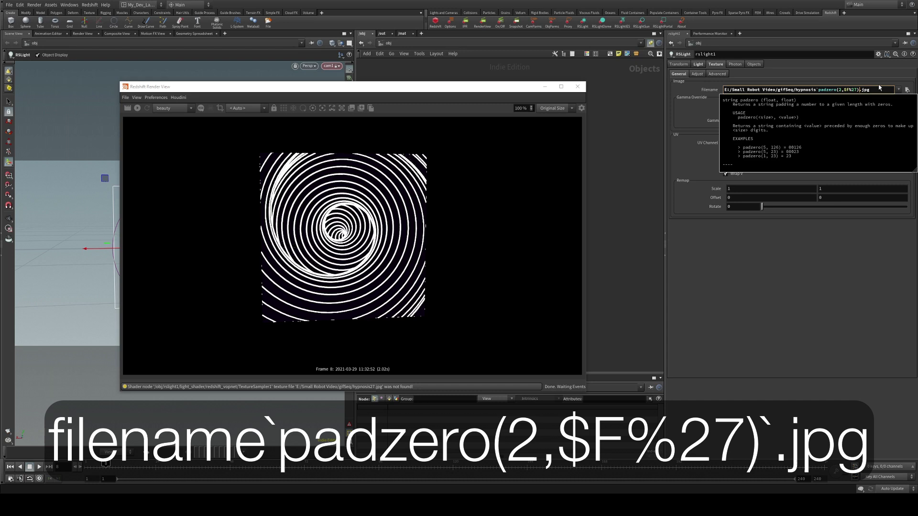
pyautogui.press('Return')
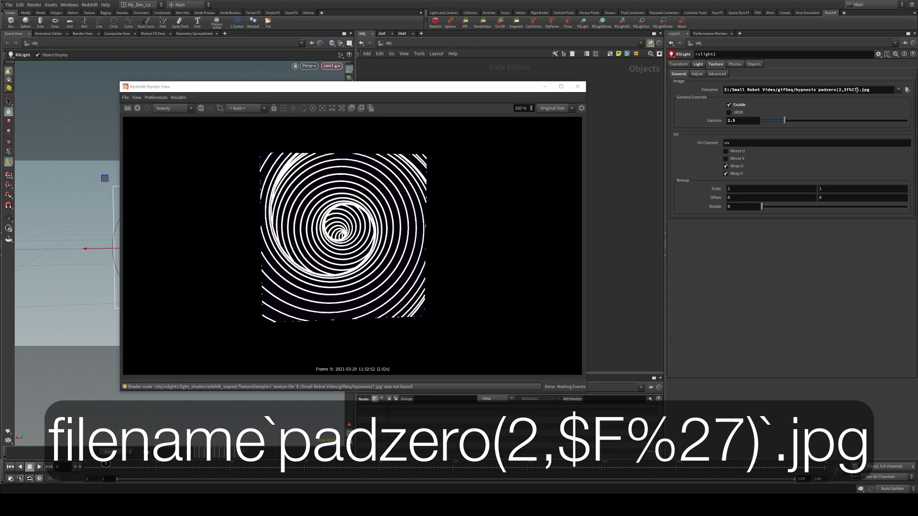
pyautogui.click(859, 89)
pyautogui.write('`')
pyautogui.press('Return')
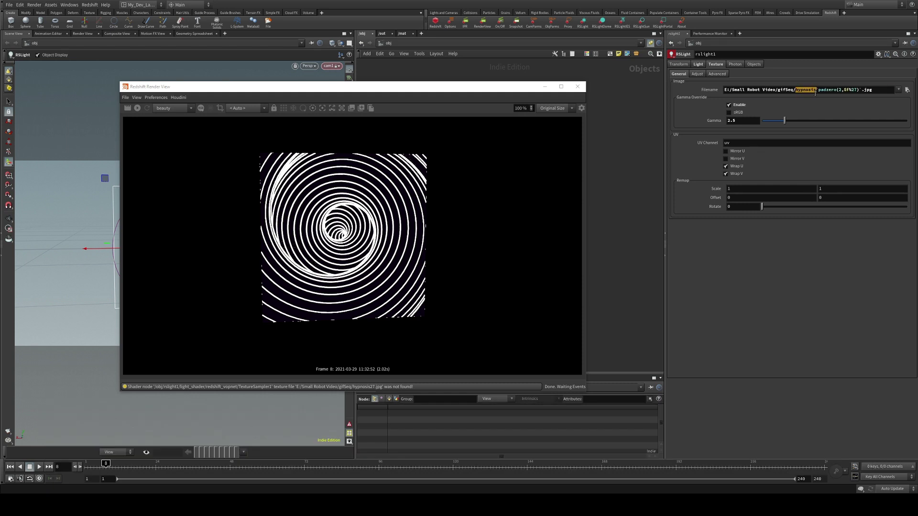
# Step: Remove the stray dot after 'hypnosis' and check the padzero expression in the filename
pyautogui.click(822, 89)
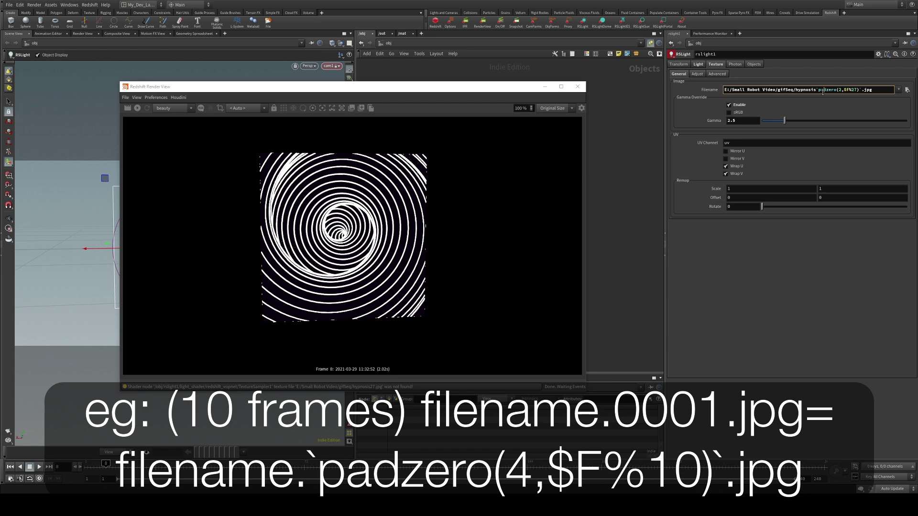
pyautogui.write('.')
pyautogui.click(820, 93)
pyautogui.press('BackSpace')
pyautogui.hotkey('shift', 'Right')
pyautogui.hotkey('shift', 'Right')
pyautogui.hotkey('shift', 'Right')
pyautogui.hotkey('shift', 'Right')
pyautogui.hotkey('shift', 'Right')
pyautogui.click(819, 91)
pyautogui.moveTo(817, 90); pyautogui.dragTo(861, 94)
pyautogui.click(817, 90)
# Step: Commit the filename and scrub to frames 68 and 51 to confirm the spiral loops
pyautogui.press('Return')
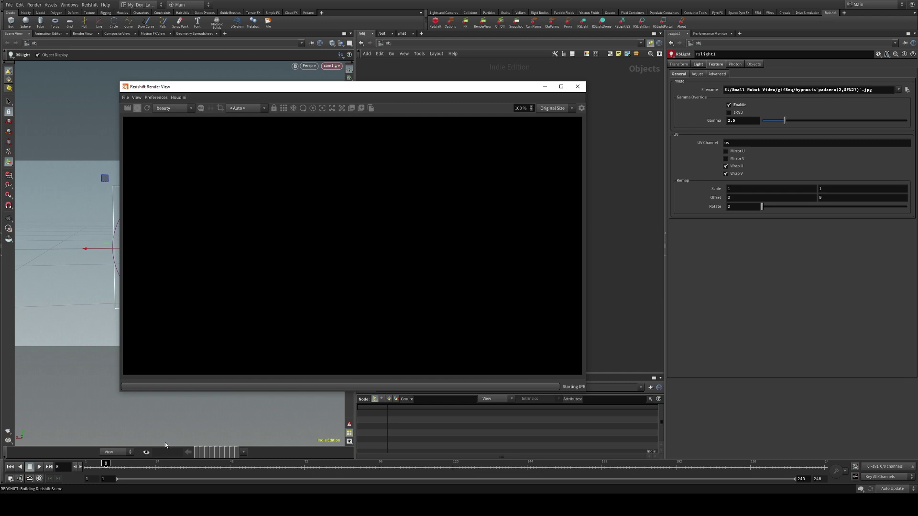
pyautogui.moveTo(114, 470); pyautogui.dragTo(292, 471)
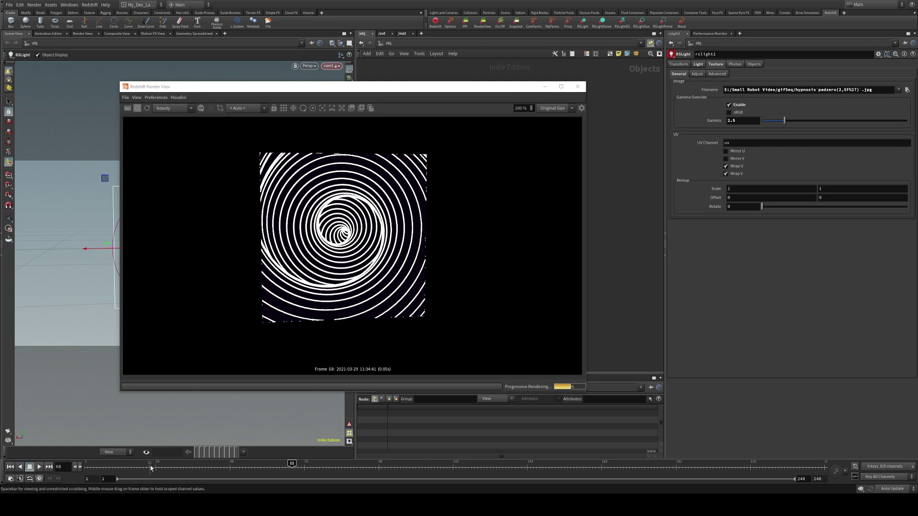
pyautogui.moveTo(151, 468); pyautogui.dragTo(239, 471)
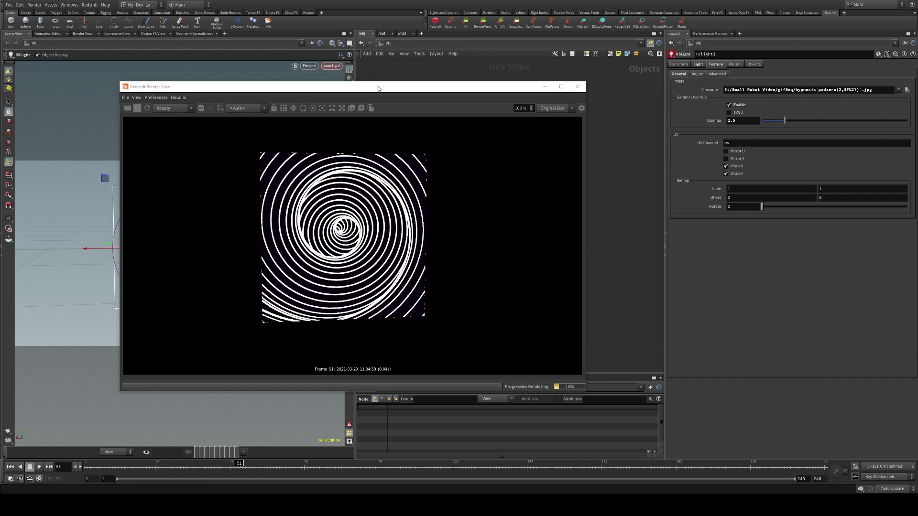